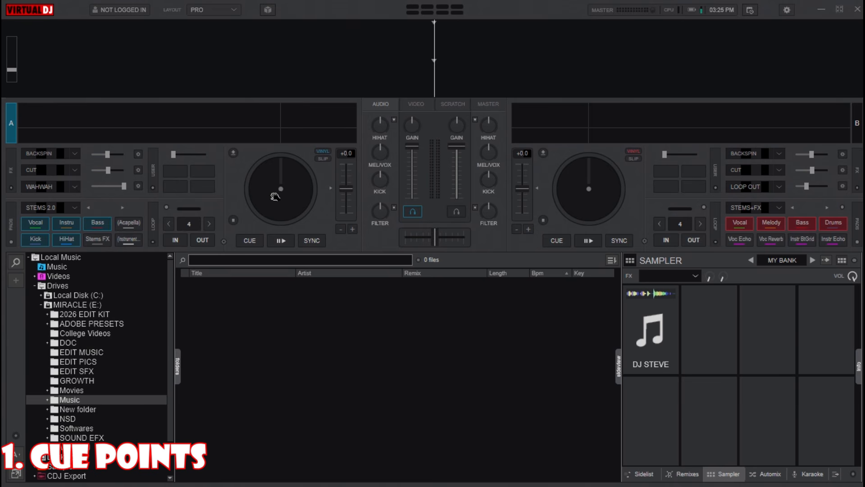
# Step: Search the library for 'big' and load POORVESH.R FLIP onto deck A
pyautogui.click(262, 257)
pyautogui.write('big')
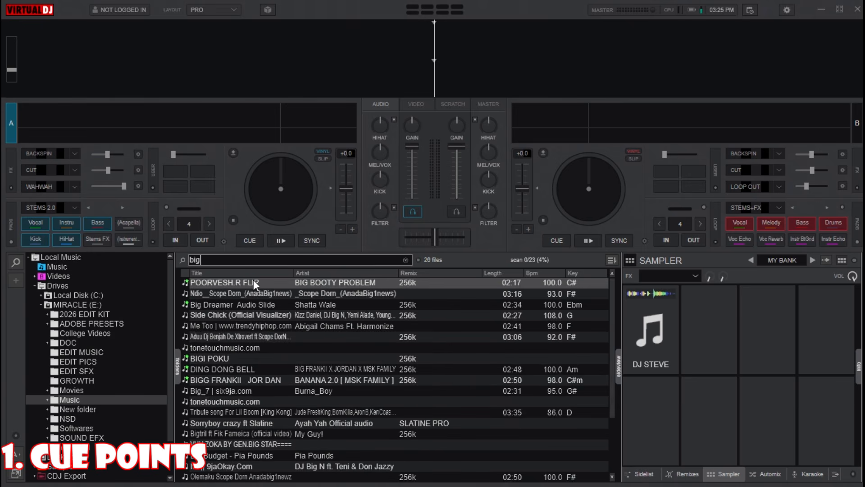
pyautogui.moveTo(253, 280); pyautogui.dragTo(244, 199)
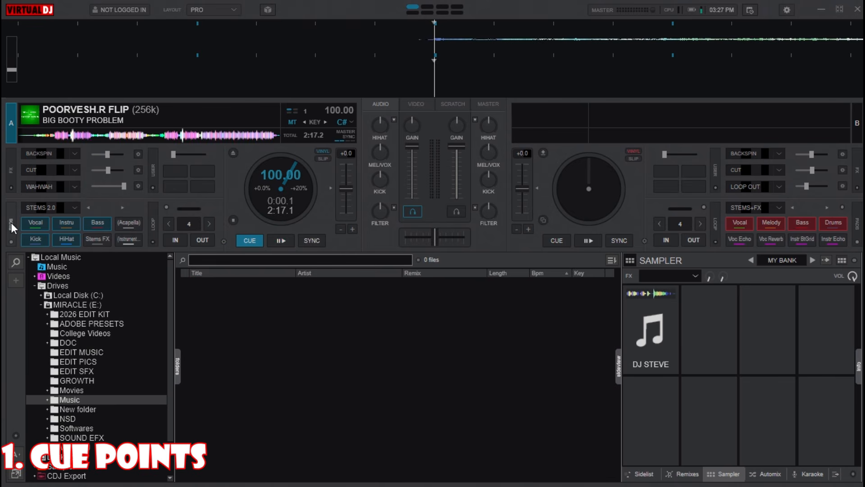
# Step: Switch deck A's pads to hotcues, test playback from the cue, and set Cue 1 at the track start
pyautogui.click(73, 207)
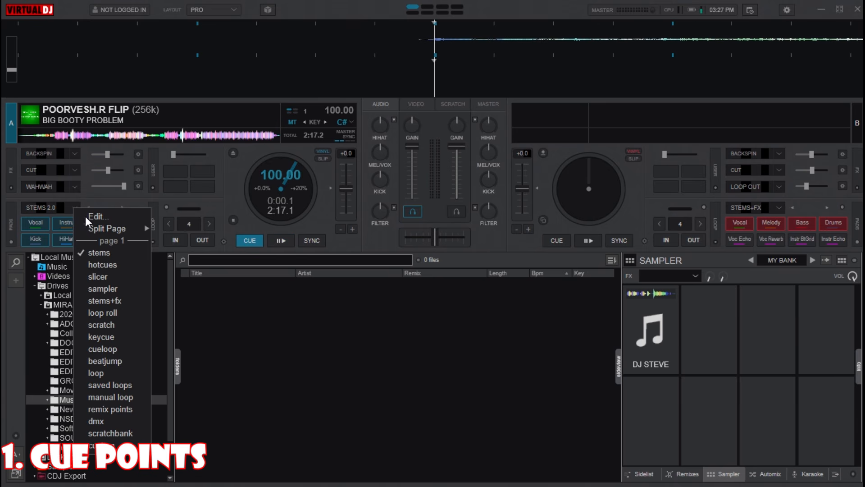
pyautogui.click(102, 266)
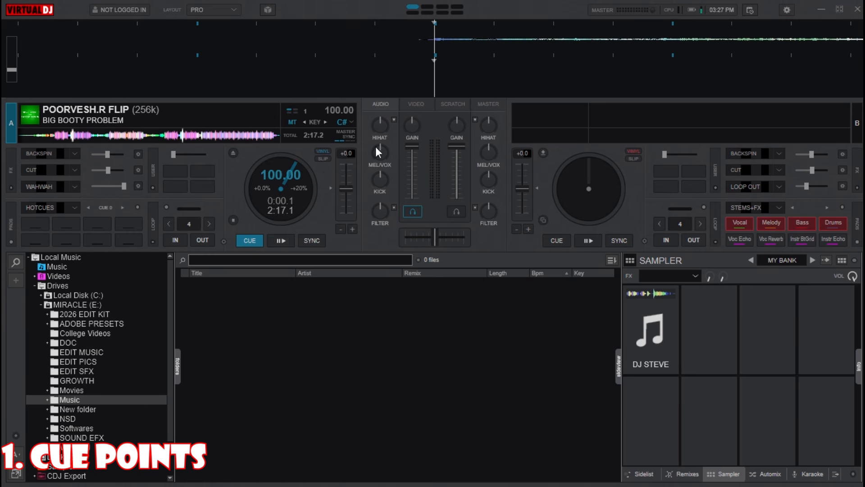
pyautogui.click(250, 240)
pyautogui.click(250, 240)
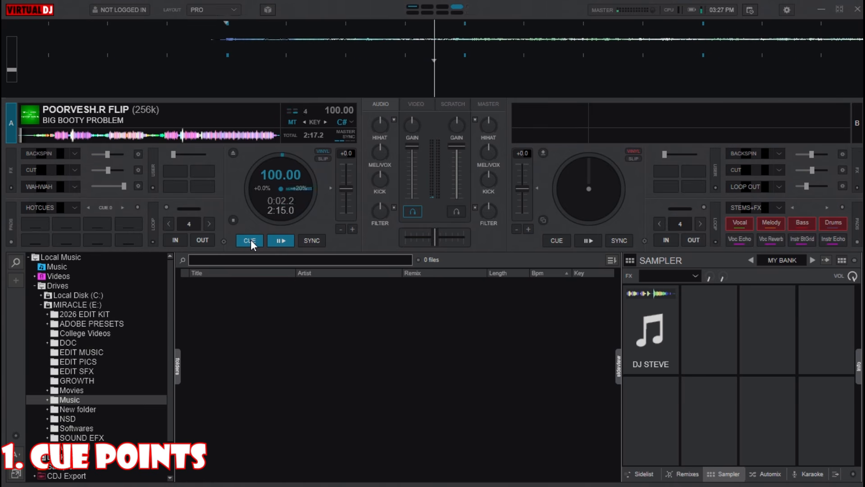
pyautogui.click(251, 239)
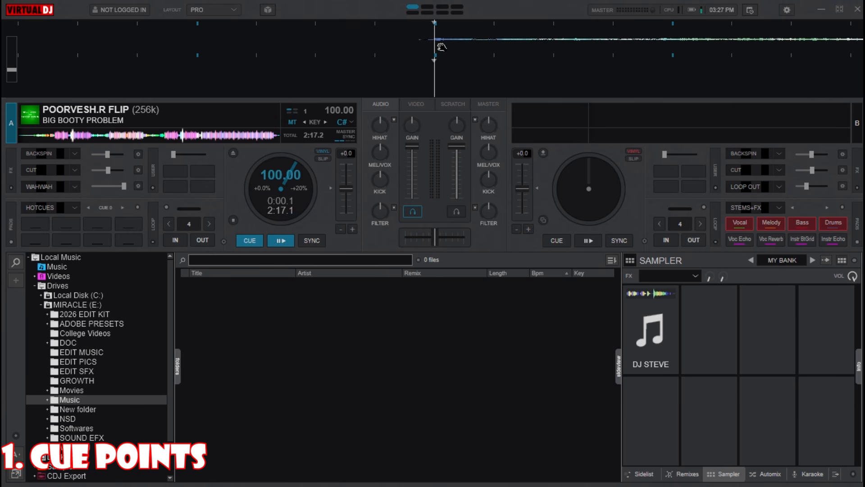
pyautogui.click(33, 224)
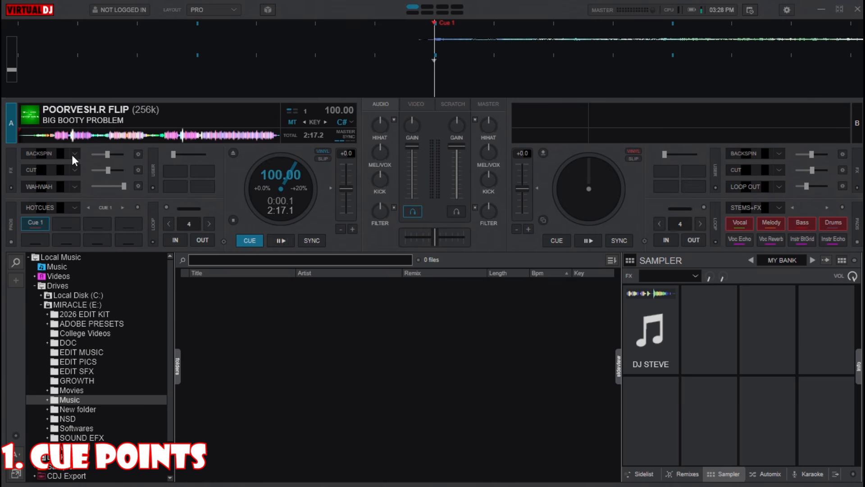
# Step: Set hot cues 2 and 3 at two later positions along deck A's waveform
pyautogui.click(36, 136)
pyautogui.click(255, 240)
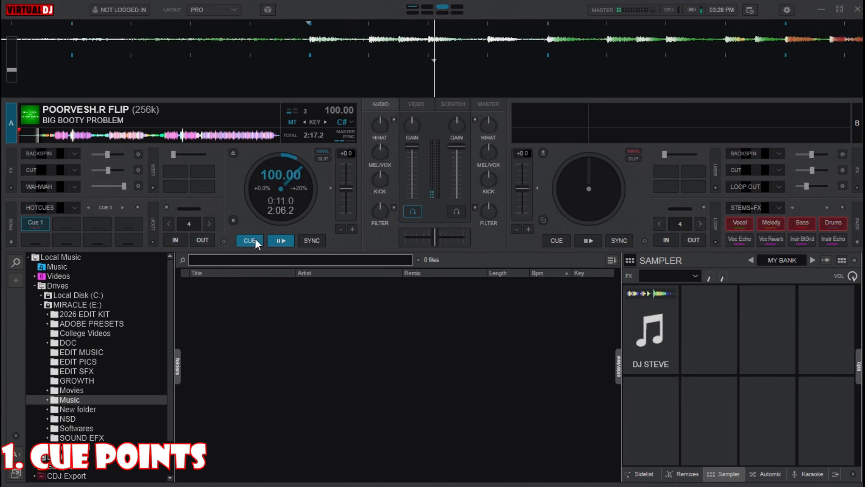
pyautogui.click(61, 223)
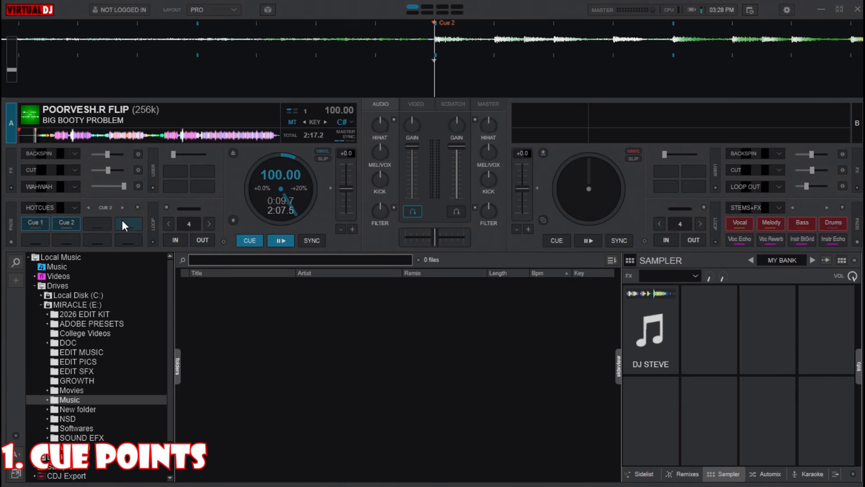
pyautogui.click(53, 135)
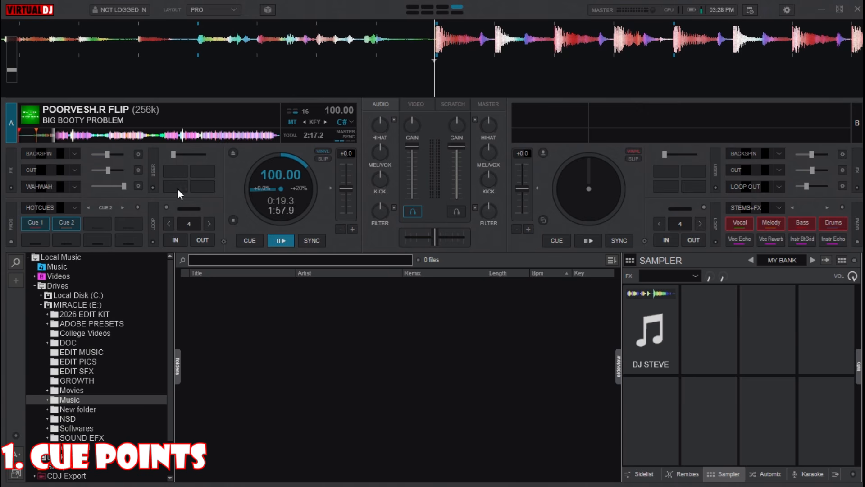
pyautogui.click(98, 222)
pyautogui.click(247, 240)
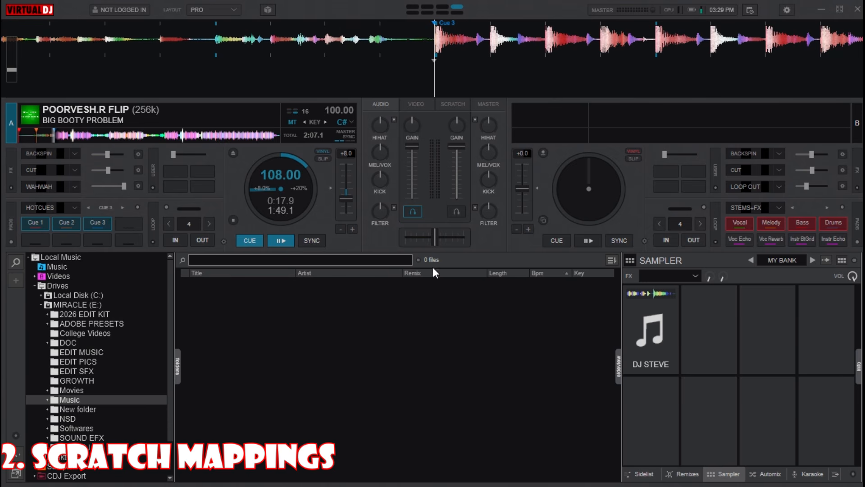
# Step: In Settings > Controllers, open the keyboard Advanced editor and start a new mapping for key B
pyautogui.click(787, 10)
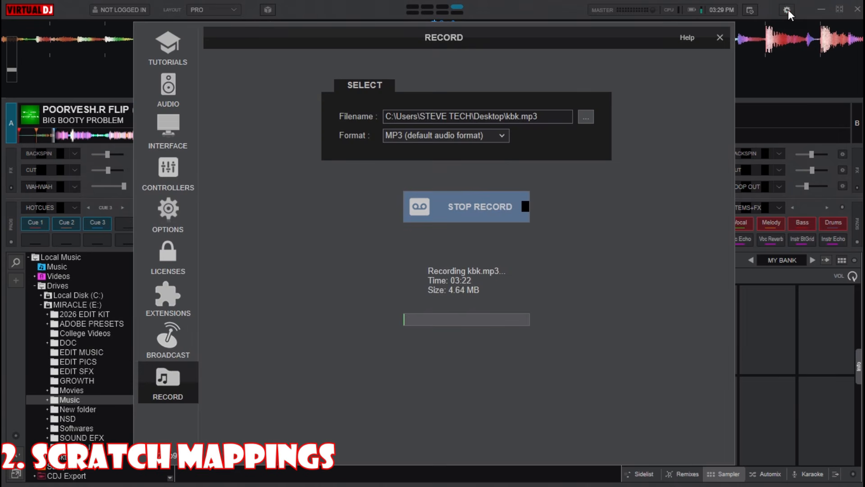
pyautogui.click(176, 170)
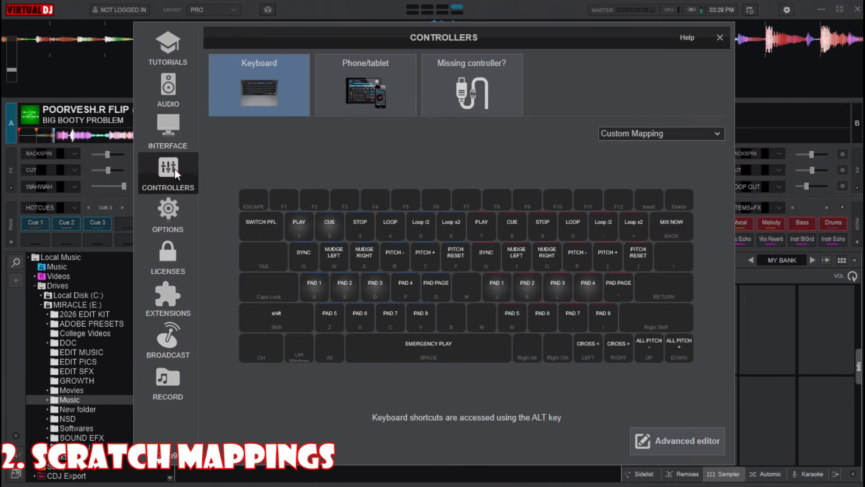
pyautogui.click(652, 441)
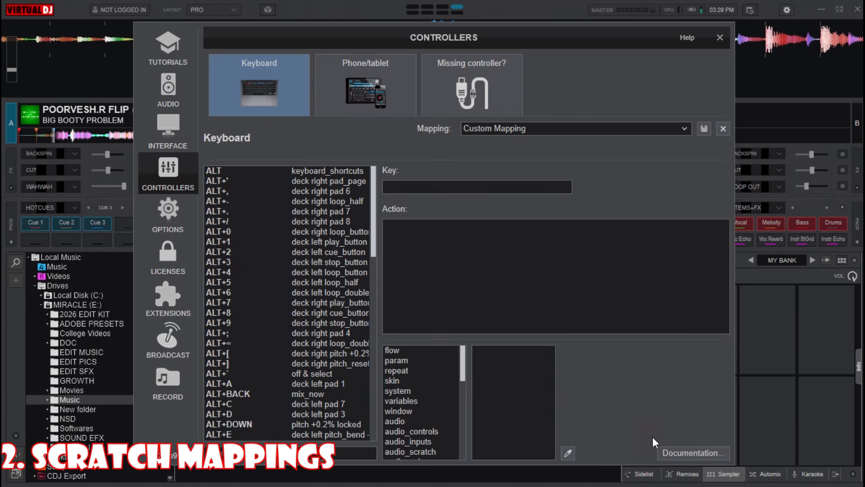
pyautogui.click(424, 189)
pyautogui.click(421, 222)
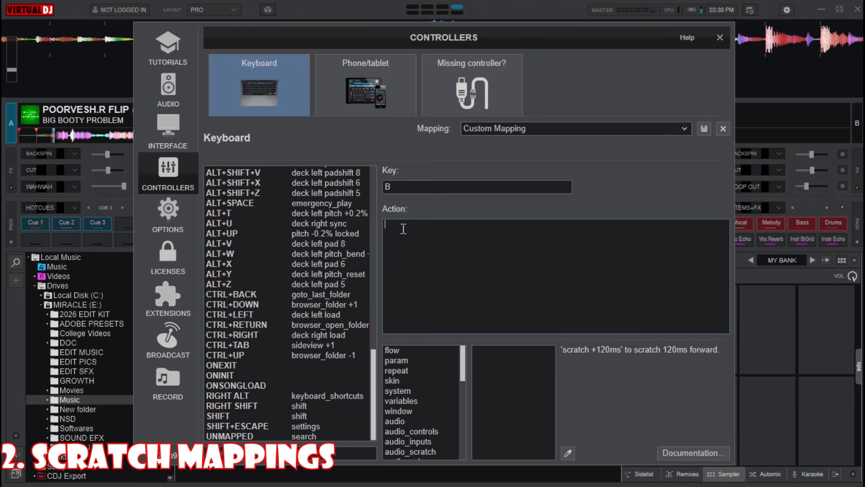
# Step: Give key B the action 'down? scratch +60ms : scratch -60ms' and save the Custom Mapping
pyautogui.write('down')
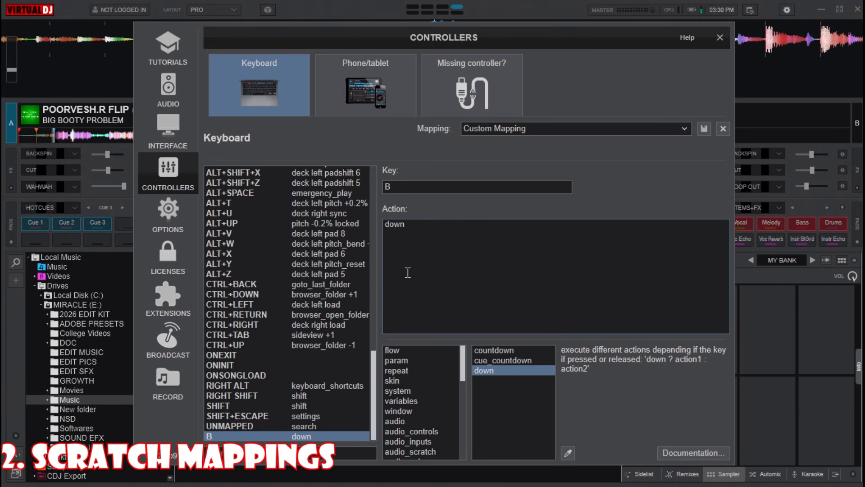
pyautogui.write('? scra')
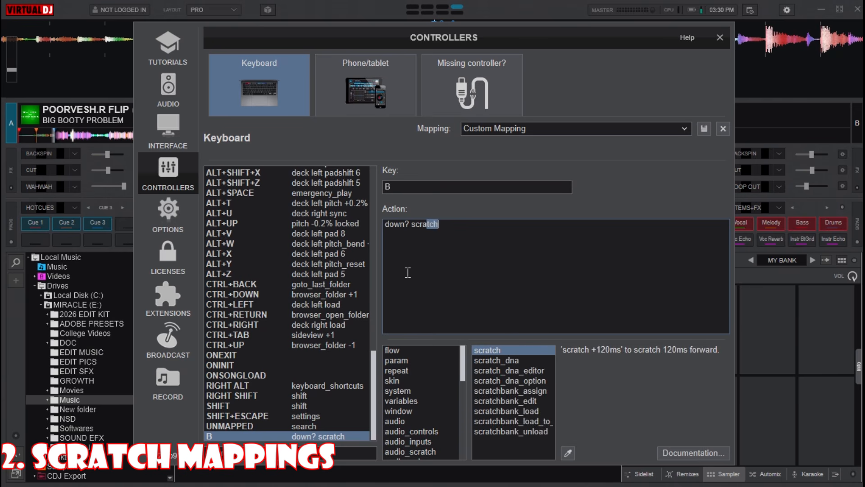
pyautogui.write('tch +60ms')
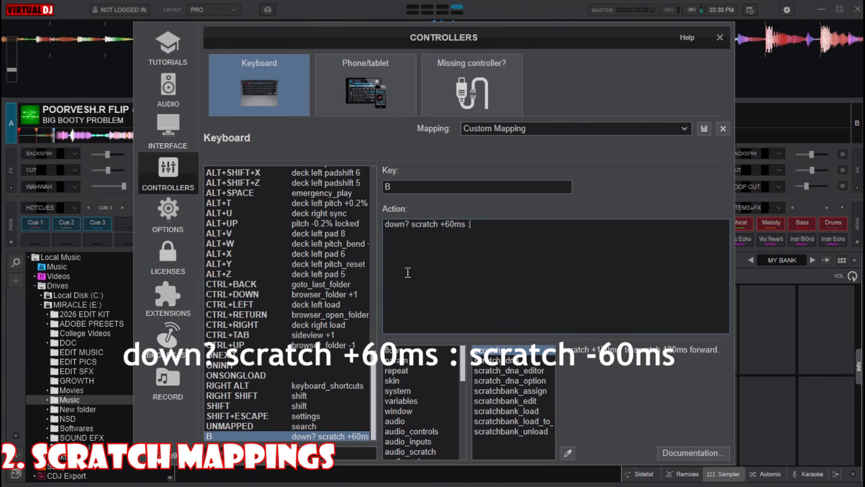
pyautogui.write(' : scratch -60ms')
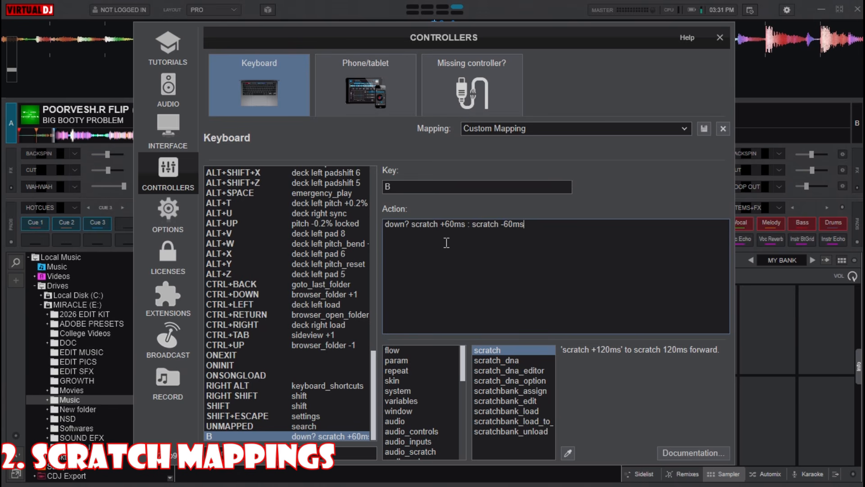
pyautogui.click(389, 227)
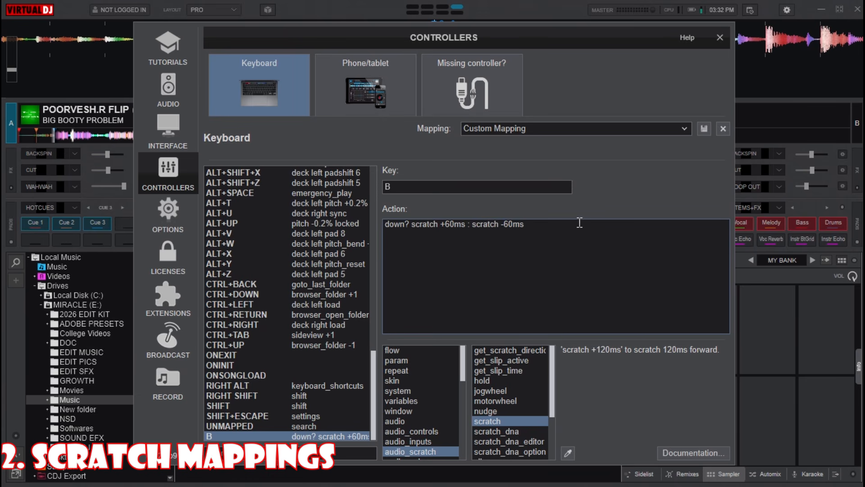
pyautogui.click(705, 129)
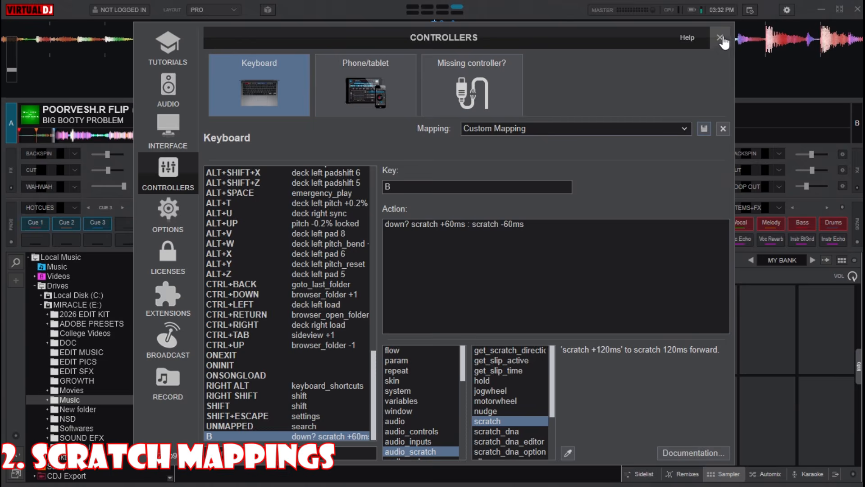
# Step: Close the controller settings, test-play deck A, and send it back to Cue 3
pyautogui.click(720, 38)
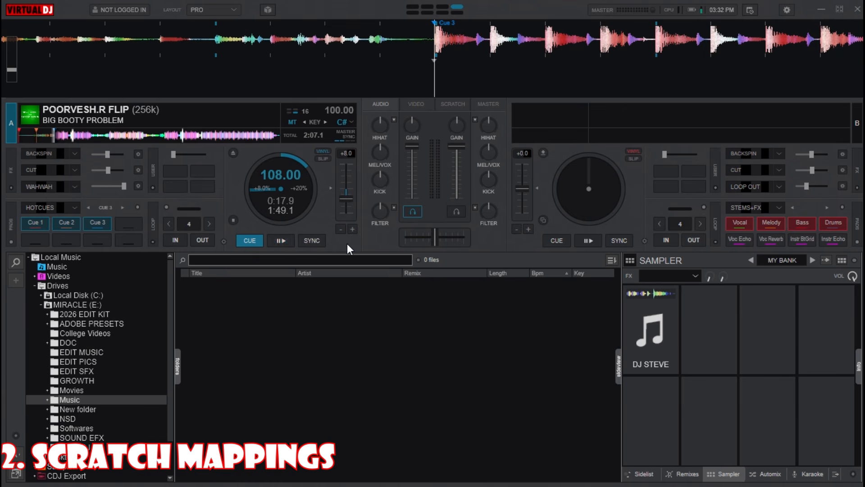
pyautogui.press('space')
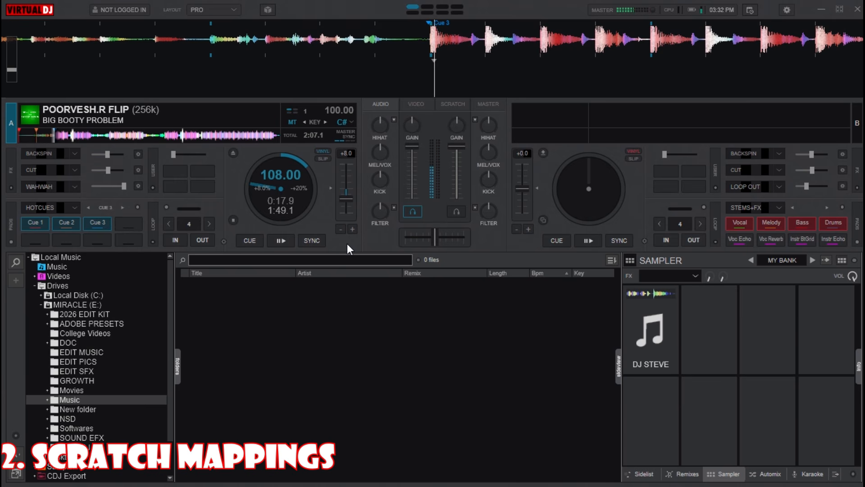
pyautogui.press('3')
pyautogui.press('3')
pyautogui.press('3')
pyautogui.press('3')
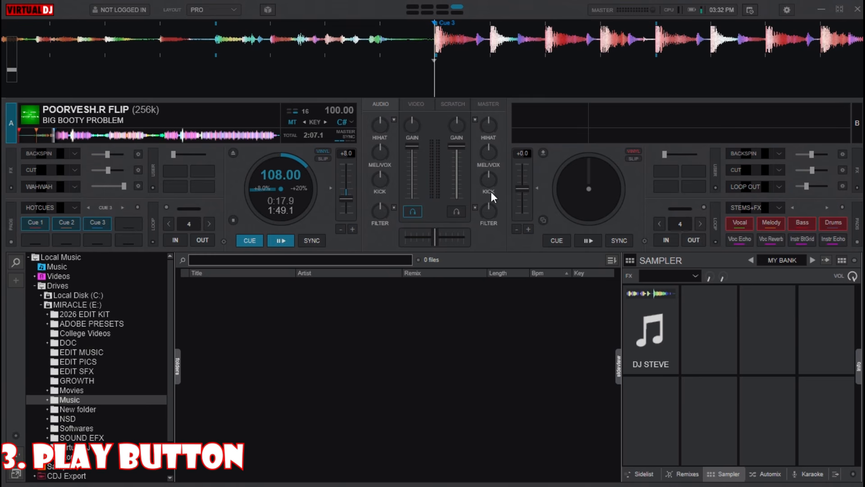
# Step: Map the SPACE key to play_button in the keyboard Advanced editor, then close settings
pyautogui.click(786, 10)
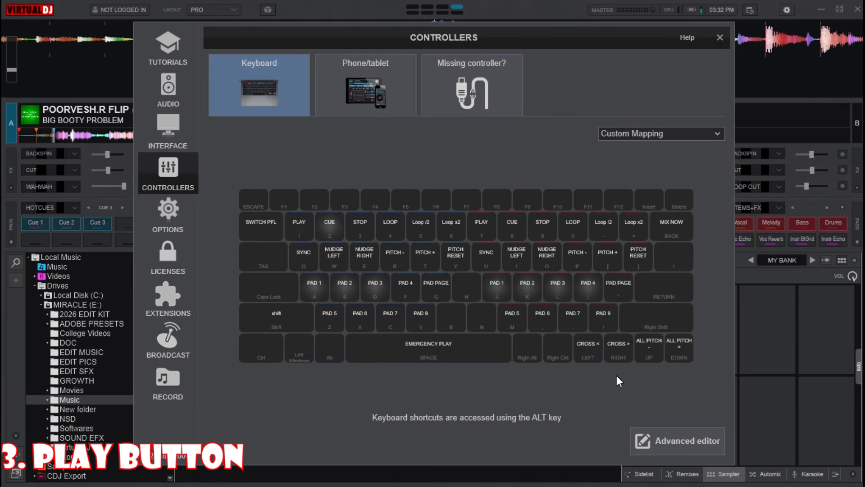
pyautogui.click(660, 442)
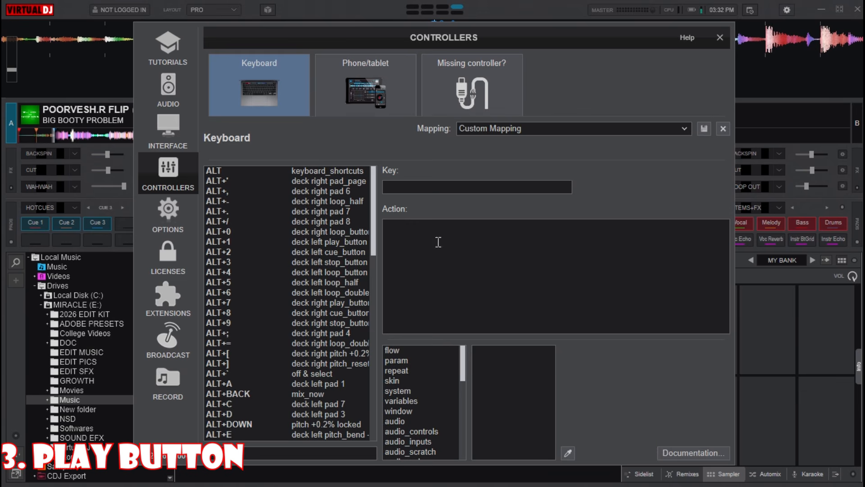
pyautogui.click(423, 186)
pyautogui.press('space')
pyautogui.click(422, 241)
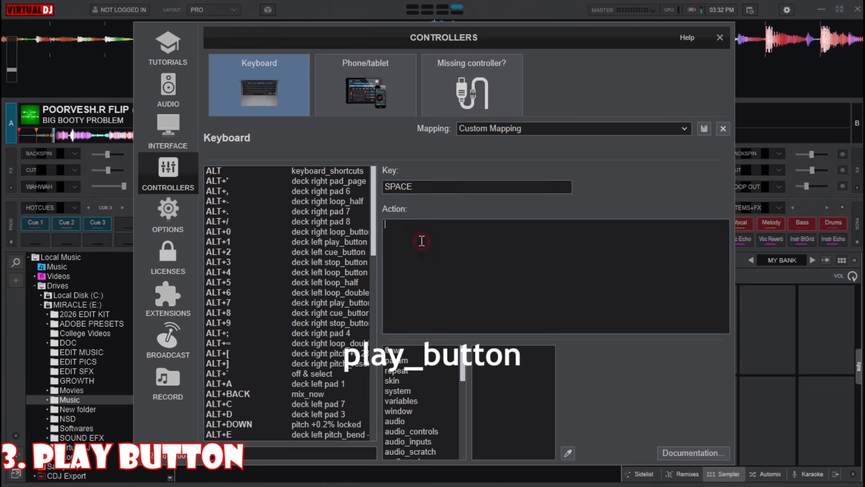
pyautogui.write('play')
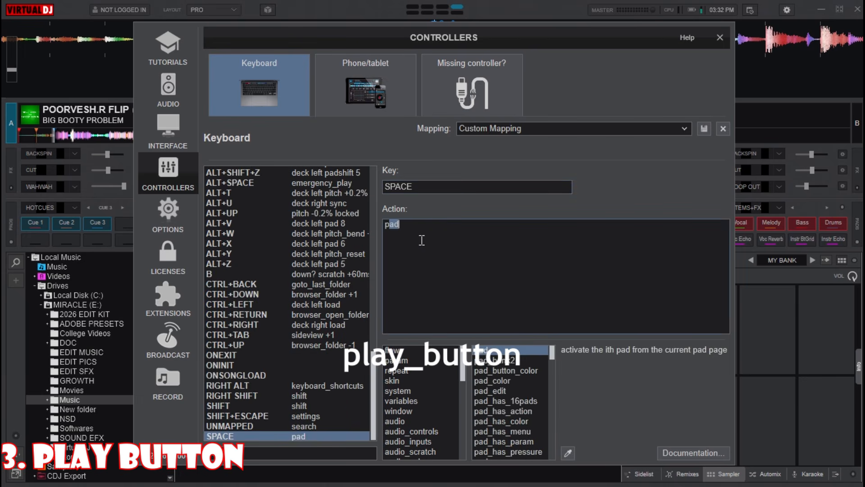
pyautogui.write('_')
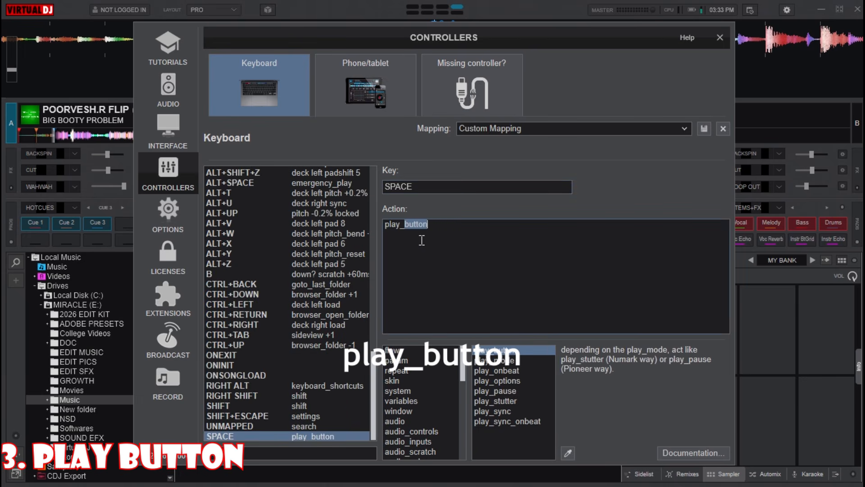
pyautogui.write('button')
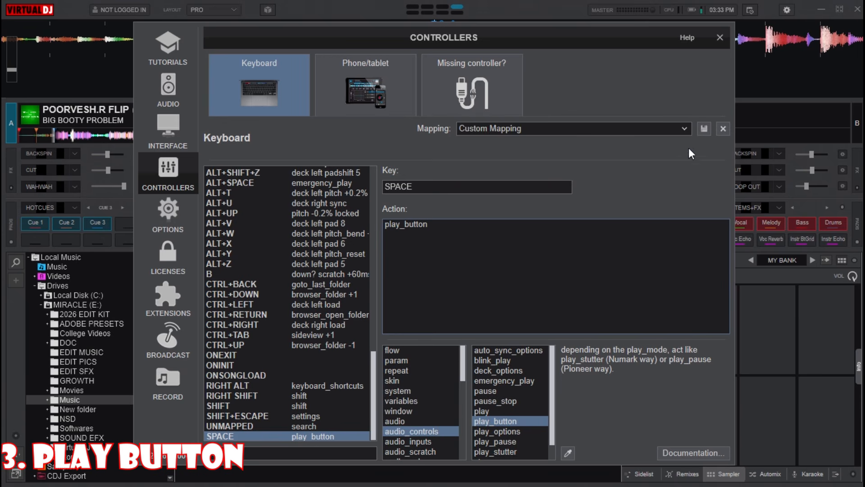
pyautogui.click(720, 38)
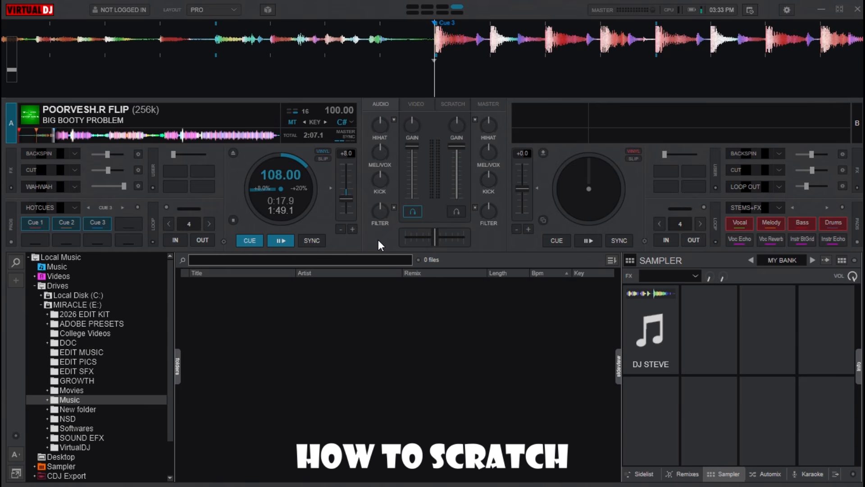
# Step: Test the SPACE mapping by repeatedly playing deck A and returning it to Cue 3
pyautogui.press('space')
pyautogui.press('3')
pyautogui.press('space')
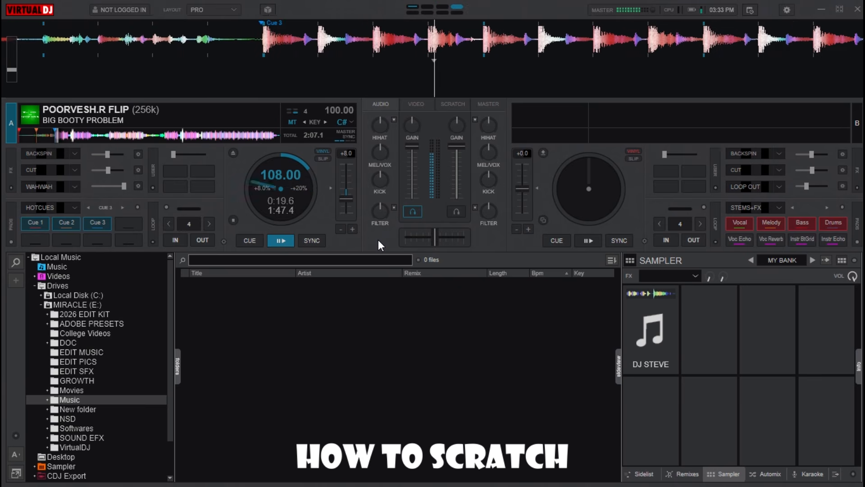
pyautogui.click(253, 239)
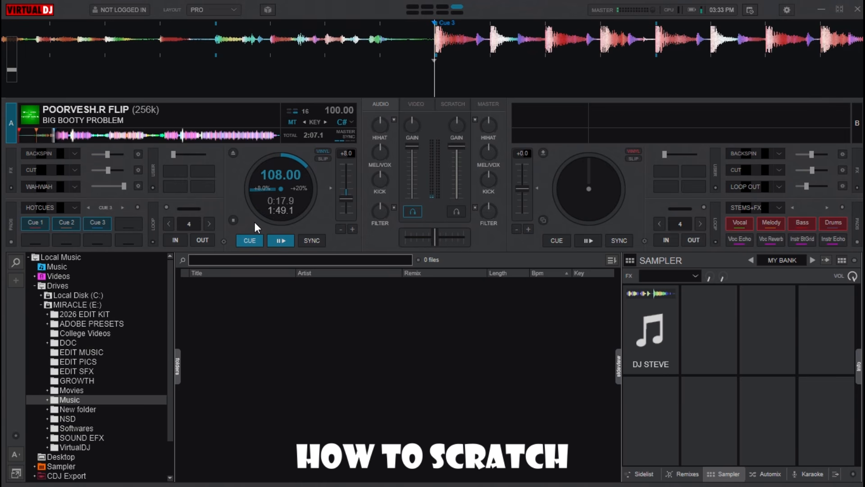
pyautogui.press('space')
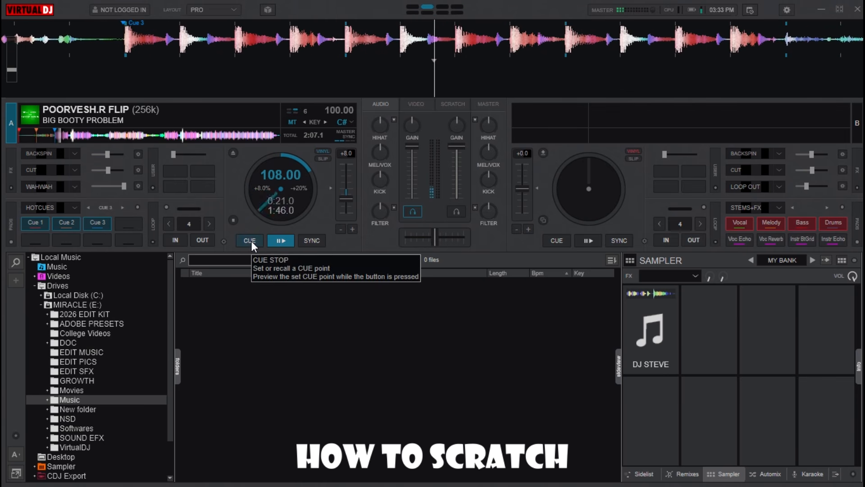
pyautogui.click(251, 241)
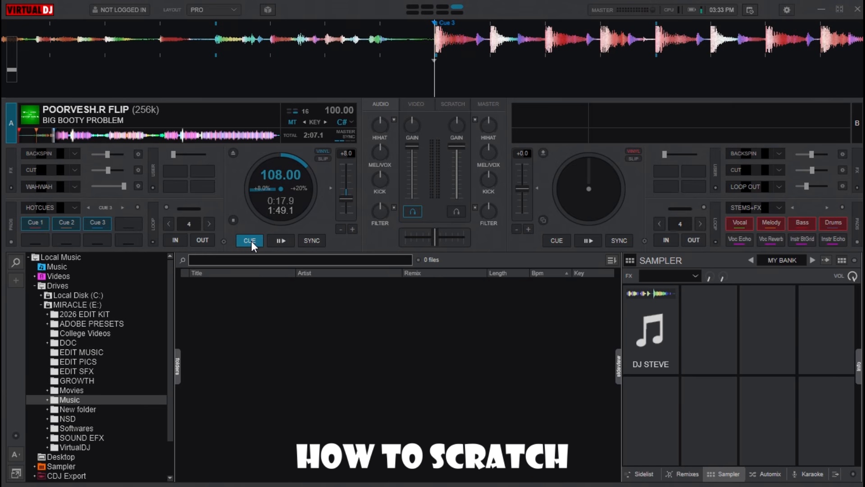